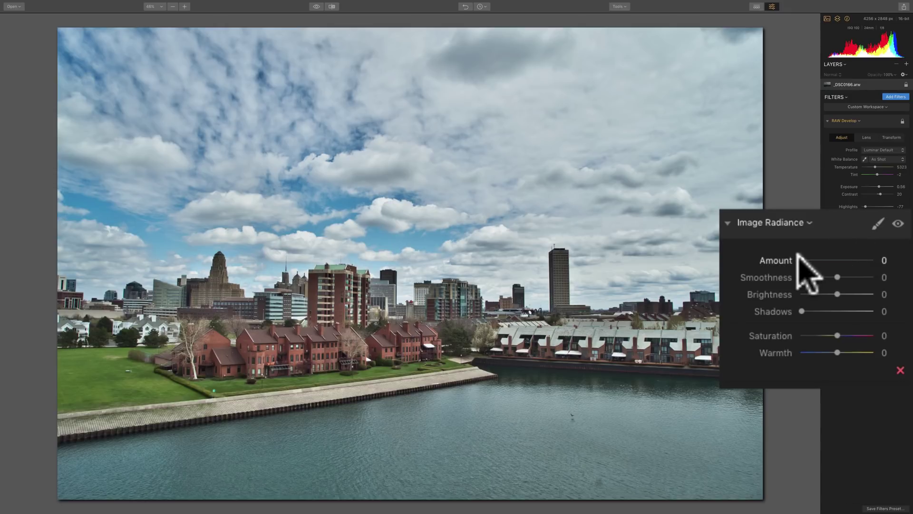
Preview extreme Smoothness, Shadows, Saturation, Warmth and Amount values, then reset Image Radiance to zero
{"action": "left_click_drag", "start_coordinate": [833, 276], "coordinate": [808, 293]}
{"action": "left_click_drag", "start_coordinate": [803, 311], "coordinate": [856, 352]}
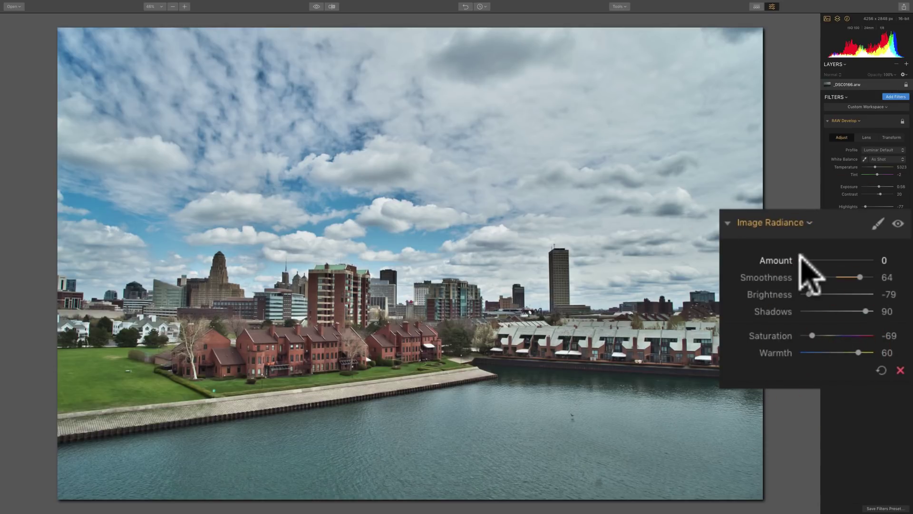
{"action": "left_click_drag", "start_coordinate": [804, 260], "coordinate": [853, 260]}
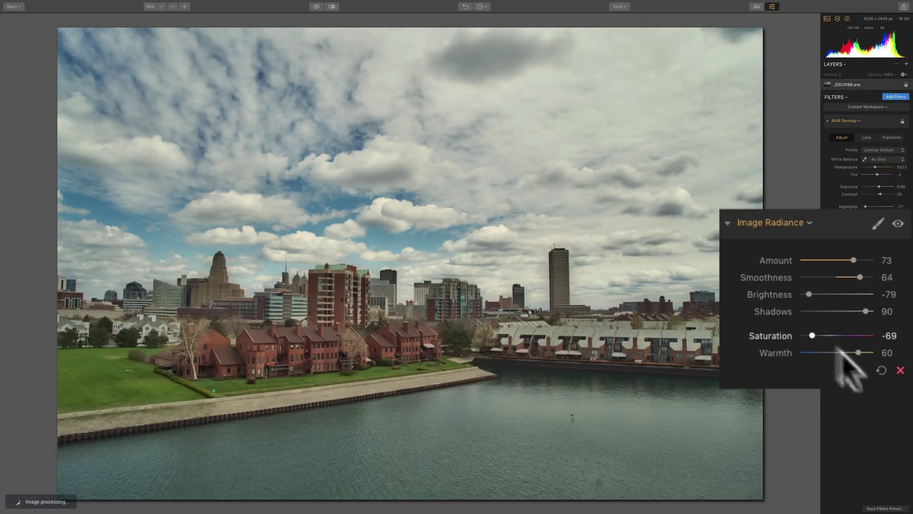
{"action": "left_click", "coordinate": [881, 369]}
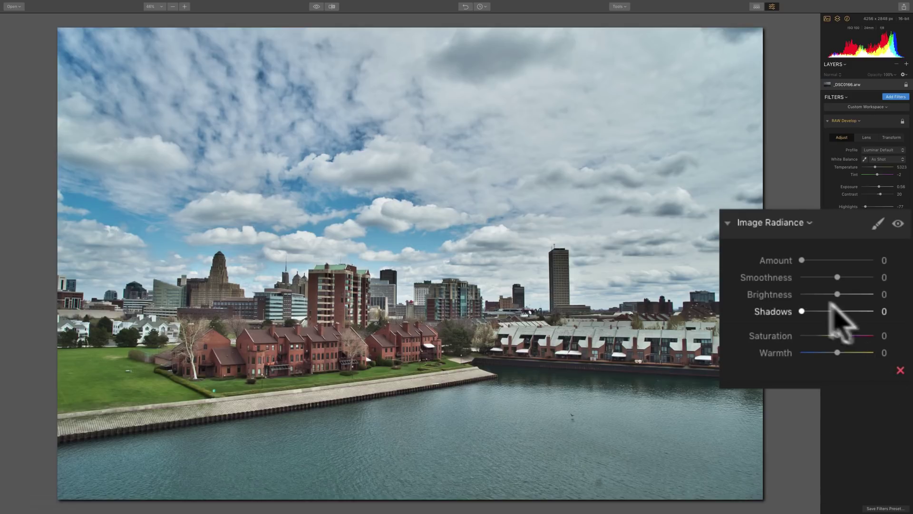
Raise the Image Radiance Amount through 54 and 79 up to the maximum 100
{"action": "left_click", "coordinate": [804, 260]}
{"action": "left_click_drag", "start_coordinate": [805, 259], "coordinate": [840, 256]}
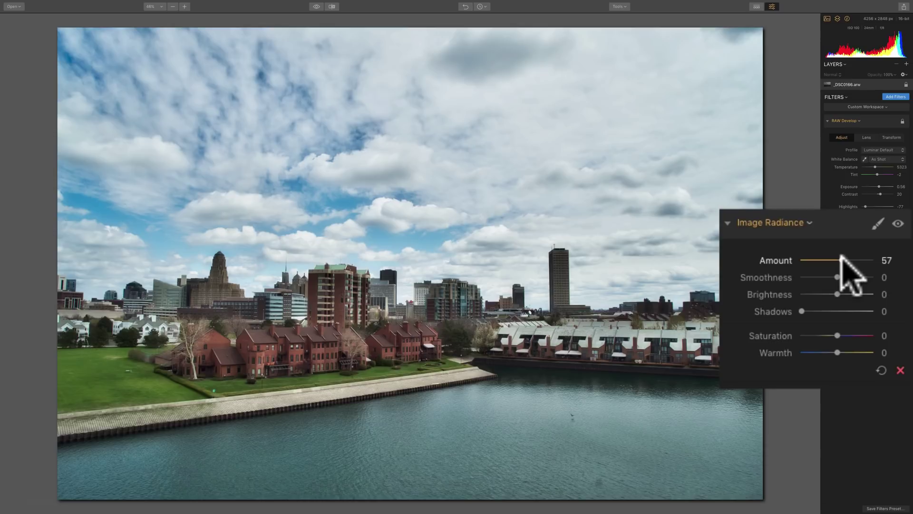
{"action": "left_click_drag", "start_coordinate": [840, 259], "coordinate": [856, 259]}
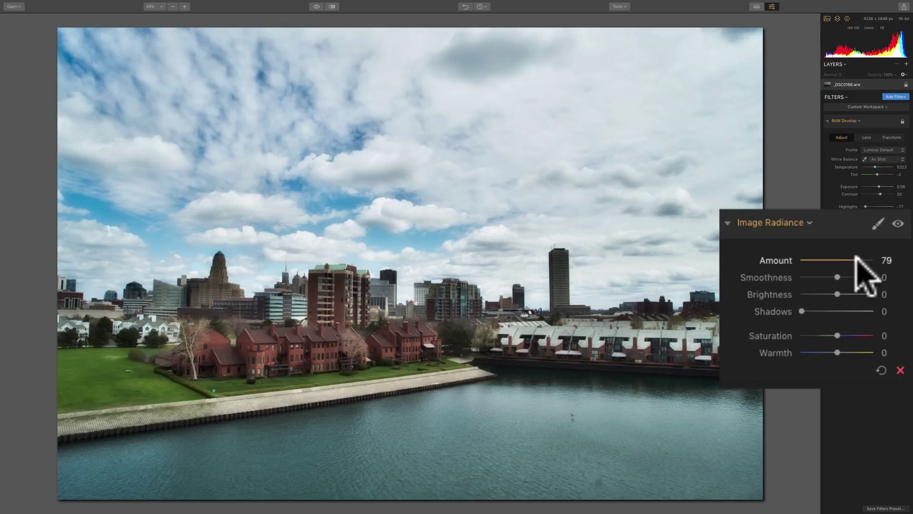
{"action": "left_click_drag", "start_coordinate": [856, 259], "coordinate": [871, 259]}
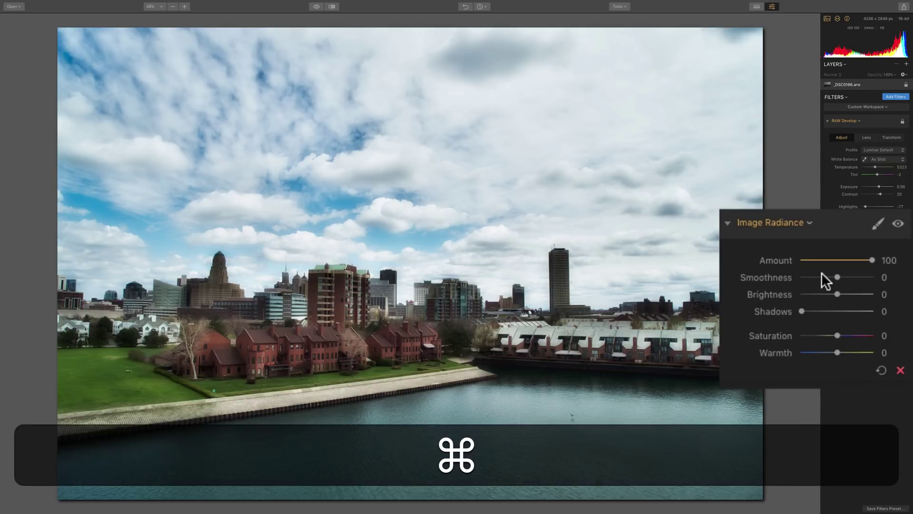
At 200% zoom on the tall tower, sweep Smoothness from -100 to 100, ending at 28
{"action": "key", "text": "super+equal"}
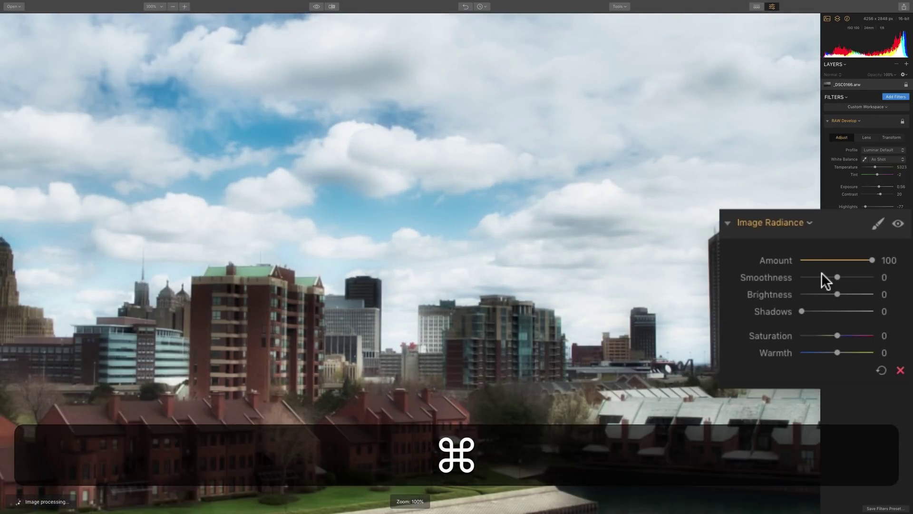
{"action": "key", "text": "super+equal"}
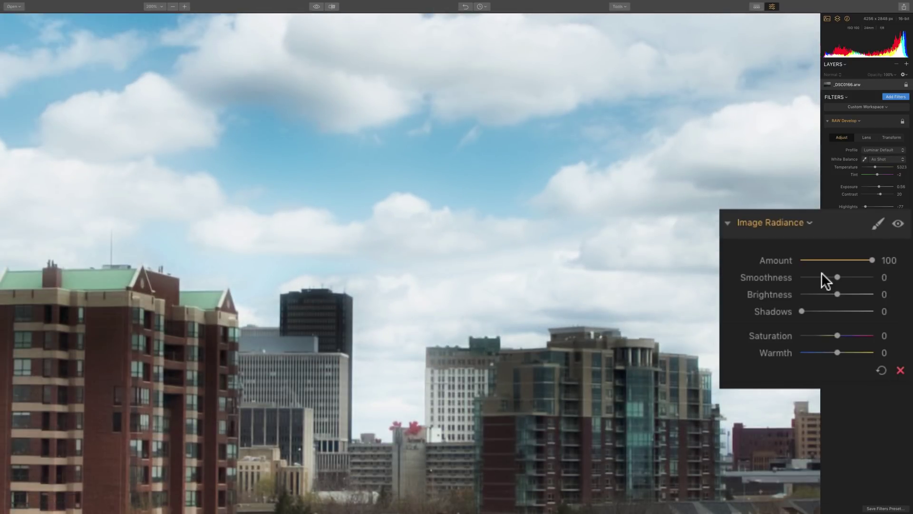
{"action": "left_click_drag", "start_coordinate": [704, 272], "coordinate": [315, 247]}
{"action": "left_click_drag", "start_coordinate": [699, 236], "coordinate": [247, 236]}
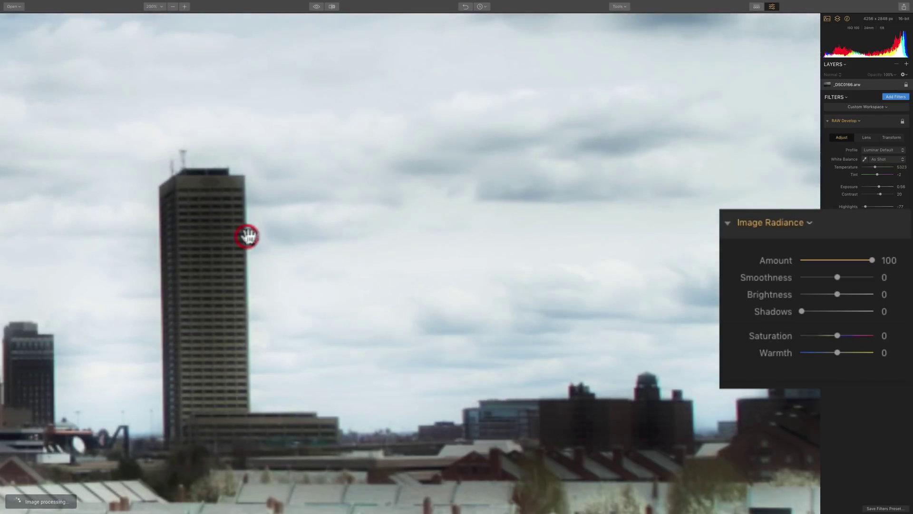
{"action": "left_click_drag", "start_coordinate": [518, 244], "coordinate": [524, 240]}
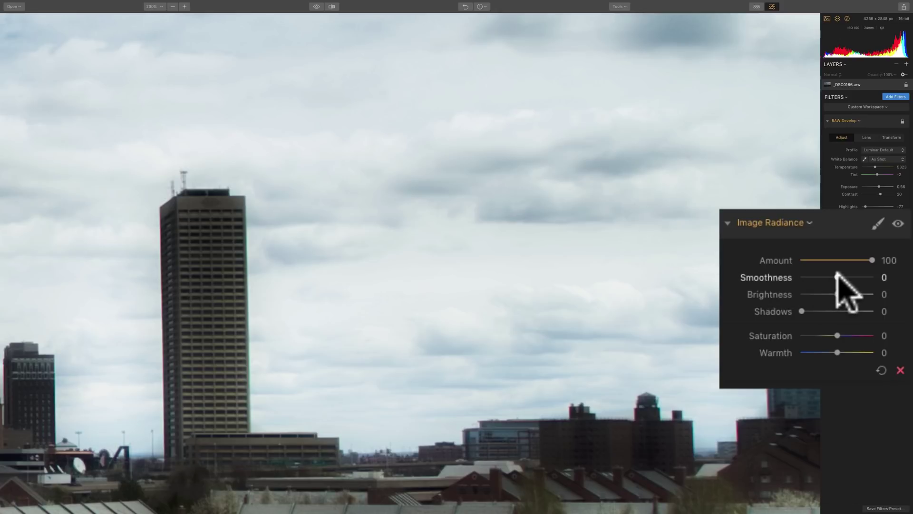
{"action": "mouse_move", "coordinate": [838, 276]}
{"action": "left_mouse_down"}
{"action": "mouse_move", "coordinate": [787, 275]}
{"action": "mouse_move", "coordinate": [880, 275]}
{"action": "mouse_move", "coordinate": [839, 276]}
{"action": "left_mouse_up"}
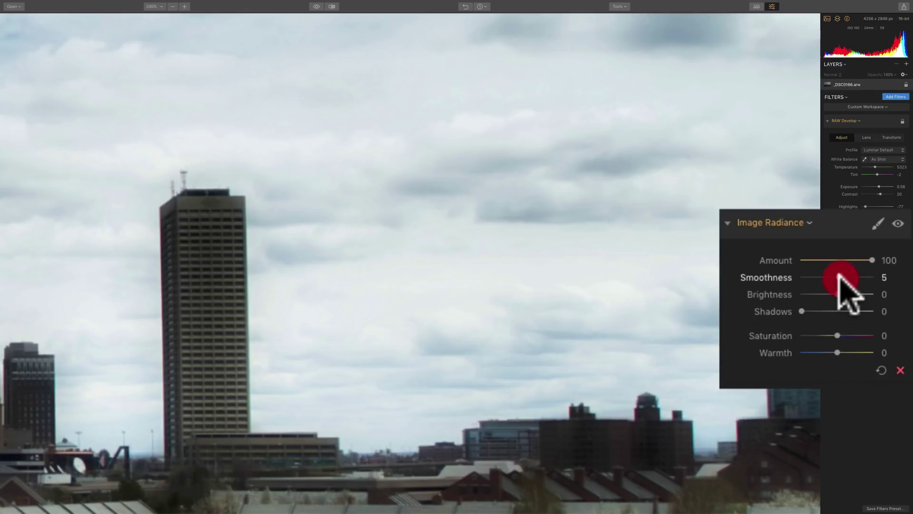
{"action": "left_click_drag", "start_coordinate": [838, 276], "coordinate": [784, 276]}
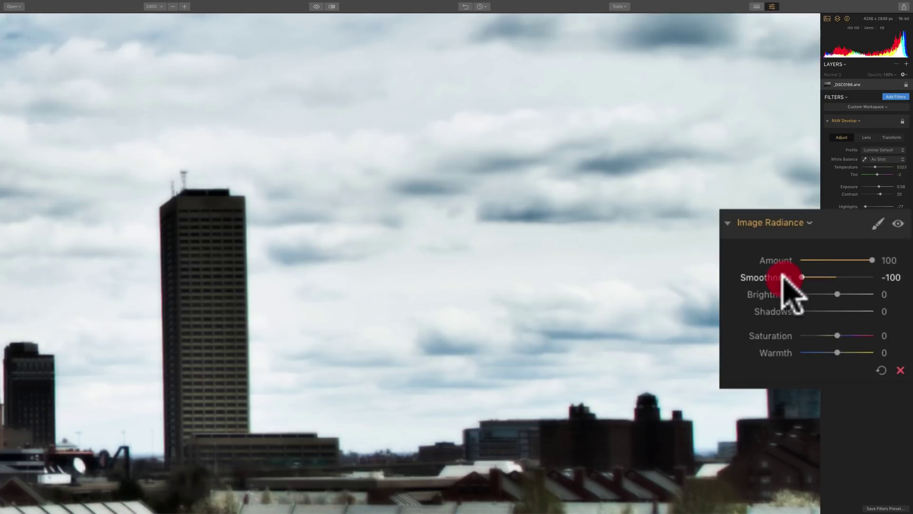
{"action": "left_click_drag", "start_coordinate": [783, 278], "coordinate": [830, 277]}
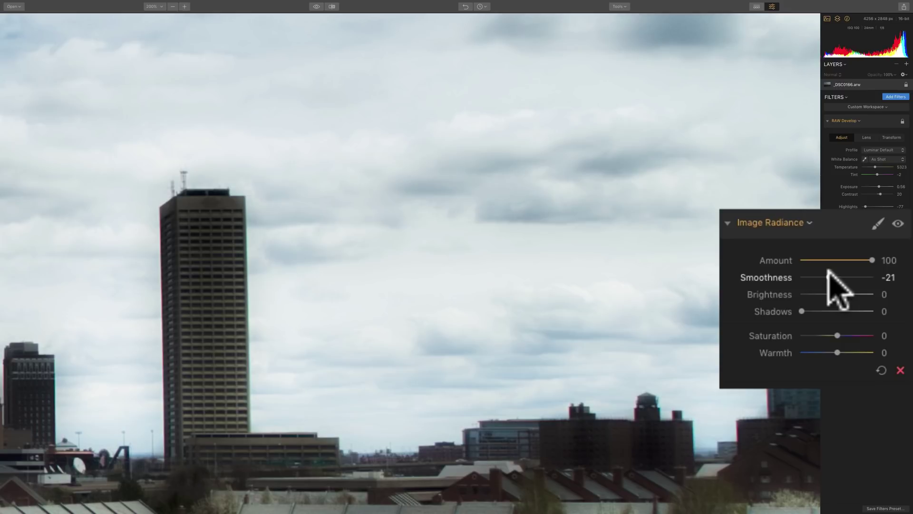
{"action": "mouse_move", "coordinate": [828, 273]}
{"action": "left_mouse_down"}
{"action": "mouse_move", "coordinate": [800, 276]}
{"action": "mouse_move", "coordinate": [834, 275]}
{"action": "left_mouse_up"}
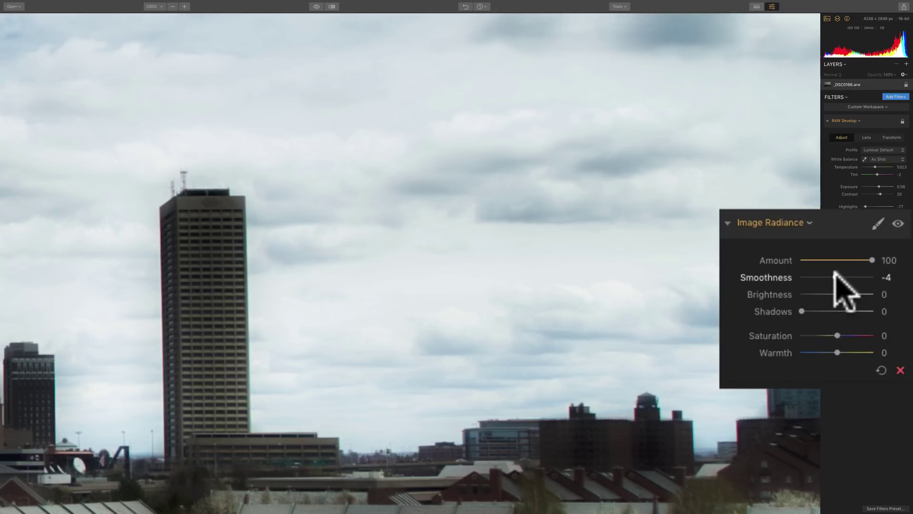
{"action": "mouse_move", "coordinate": [834, 275]}
{"action": "left_mouse_down"}
{"action": "mouse_move", "coordinate": [876, 275]}
{"action": "mouse_move", "coordinate": [833, 276]}
{"action": "mouse_move", "coordinate": [872, 275]}
{"action": "mouse_move", "coordinate": [835, 274]}
{"action": "mouse_move", "coordinate": [844, 274]}
{"action": "left_mouse_up"}
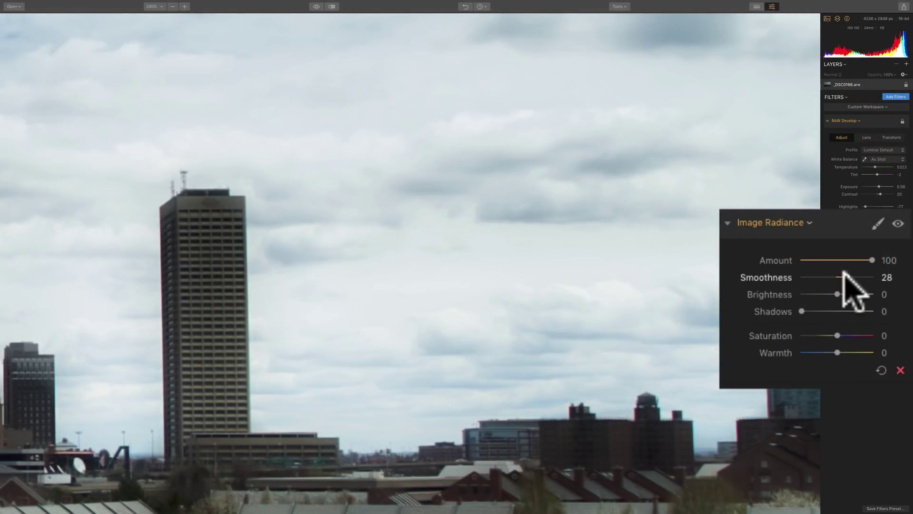
With the whole photo fitted, reset Smoothness, try -85, then raise Smoothness to 85
{"action": "key", "text": "super+0"}
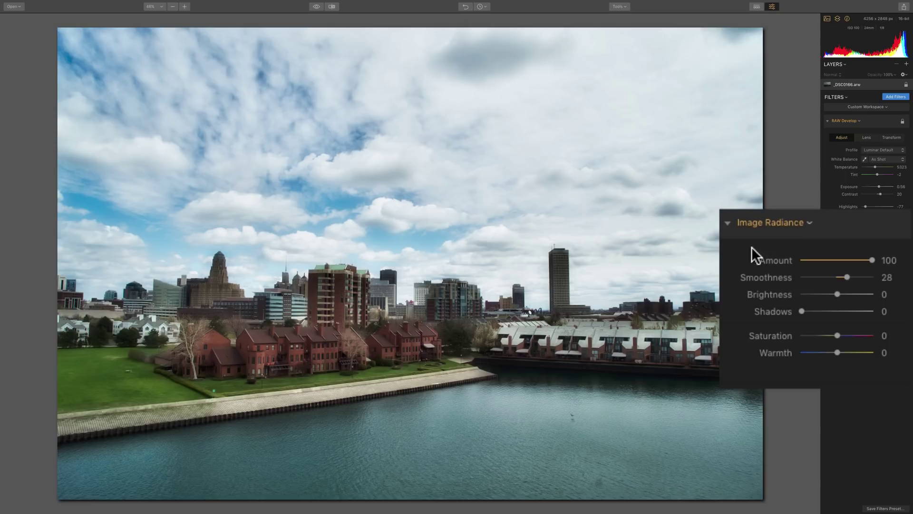
{"action": "double_click", "coordinate": [780, 276]}
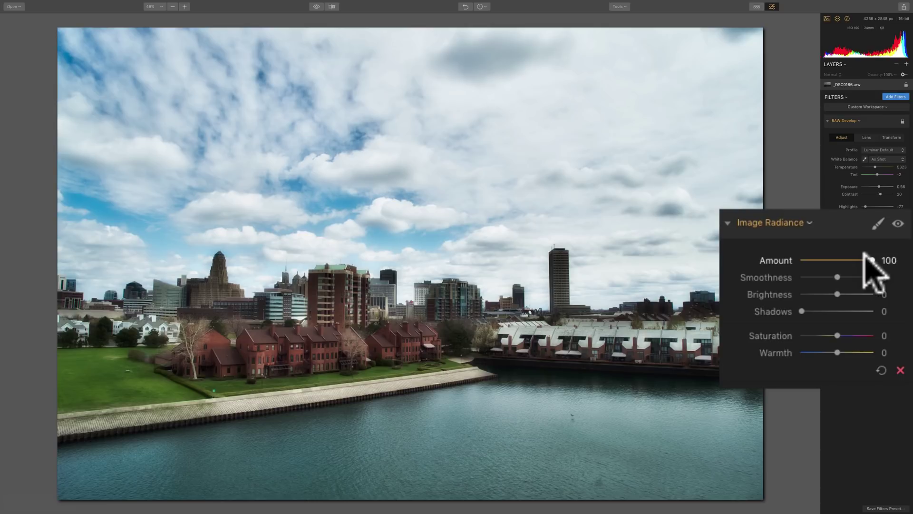
{"action": "left_click_drag", "start_coordinate": [837, 277], "coordinate": [808, 275]}
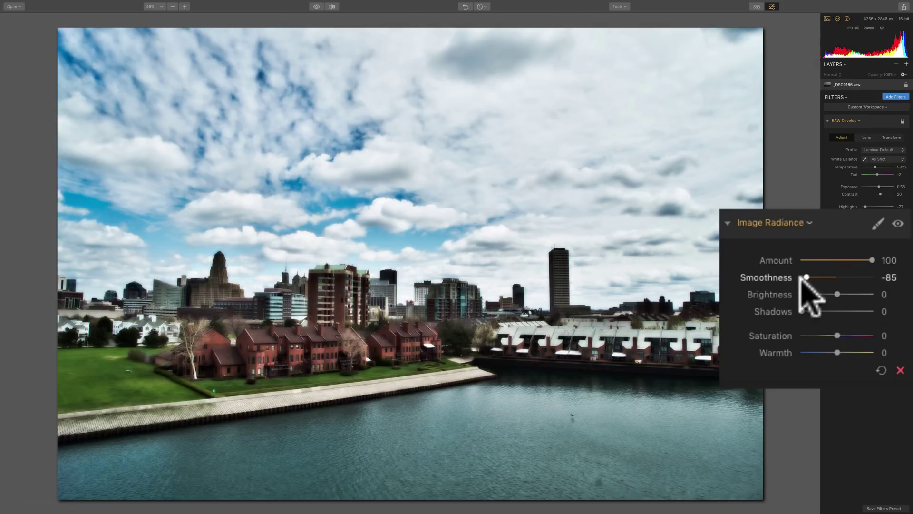
{"action": "left_click_drag", "start_coordinate": [804, 277], "coordinate": [866, 277]}
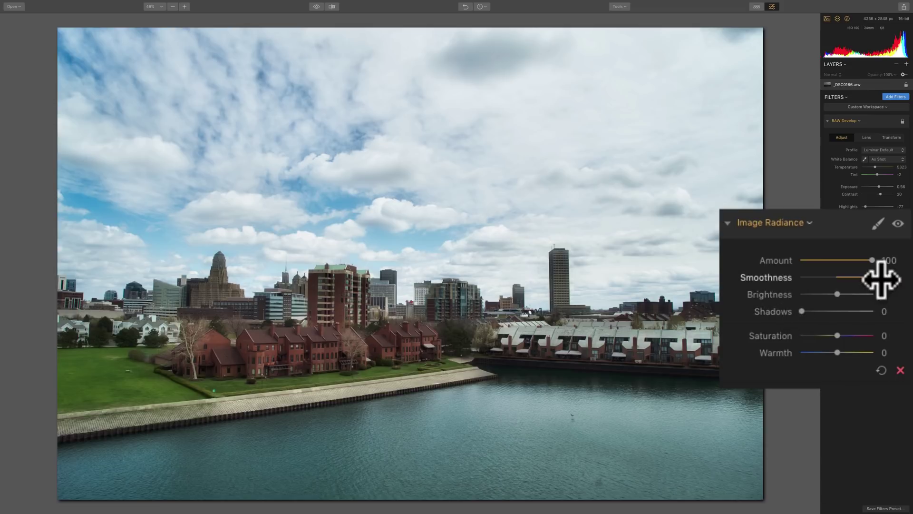
Reset Smoothness to 0, preview Brightness at 53, then settle Brightness at -19
{"action": "double_click", "coordinate": [785, 279]}
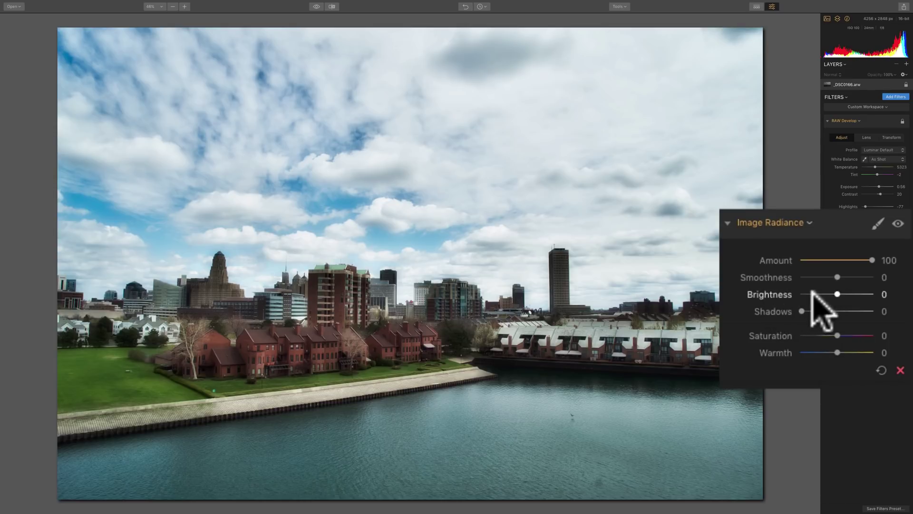
{"action": "mouse_move", "coordinate": [837, 294]}
{"action": "left_mouse_down"}
{"action": "mouse_move", "coordinate": [861, 294]}
{"action": "mouse_move", "coordinate": [801, 294]}
{"action": "mouse_move", "coordinate": [846, 294]}
{"action": "mouse_move", "coordinate": [828, 295]}
{"action": "left_mouse_up"}
{"action": "double_click", "coordinate": [767, 296]}
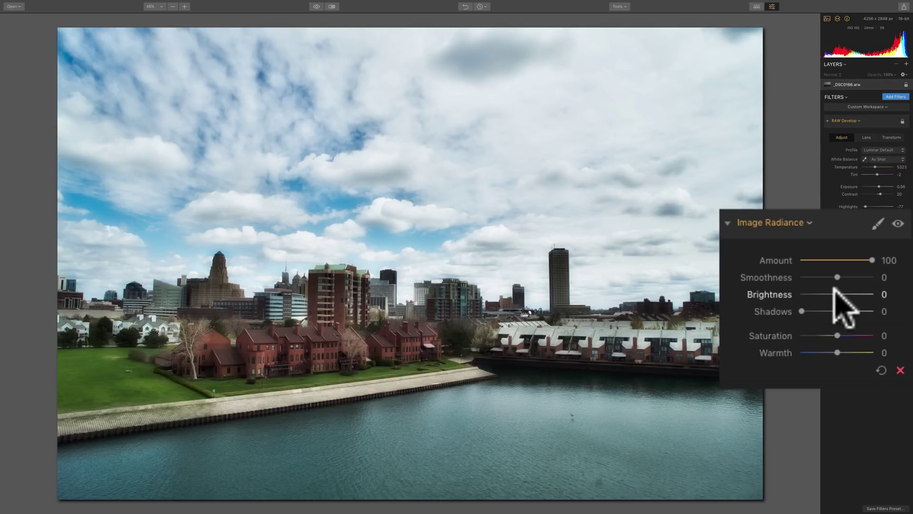
{"action": "left_click_drag", "start_coordinate": [833, 288], "coordinate": [828, 300]}
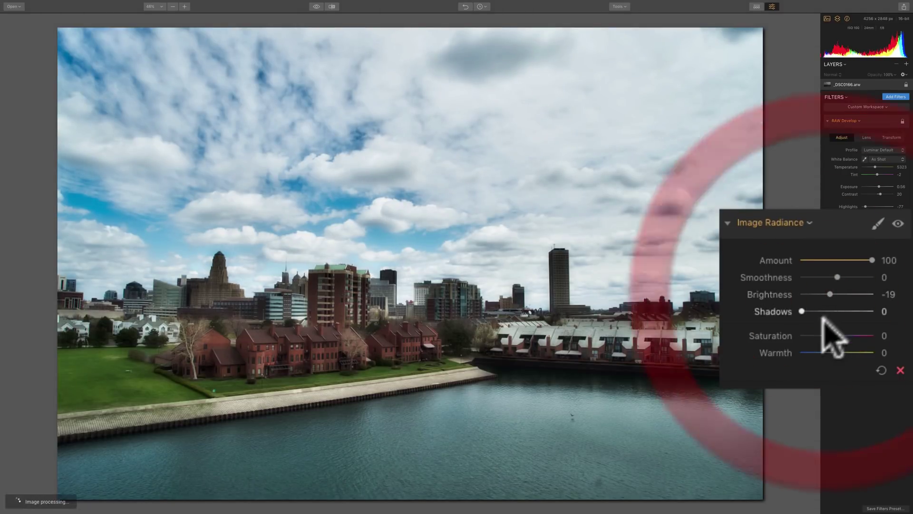
Reset Brightness to 0 and raise Image Radiance Shadows, settling at 44
{"action": "double_click", "coordinate": [775, 293]}
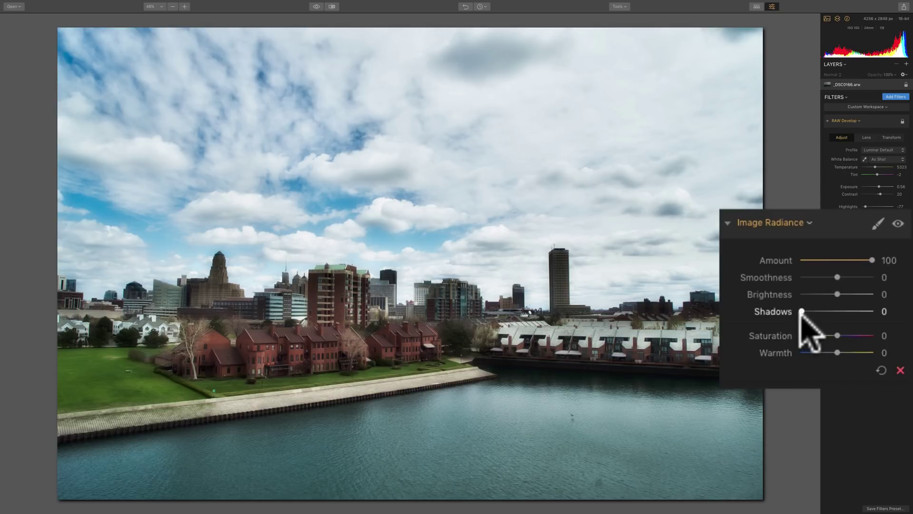
{"action": "left_click_drag", "start_coordinate": [801, 309], "coordinate": [869, 303]}
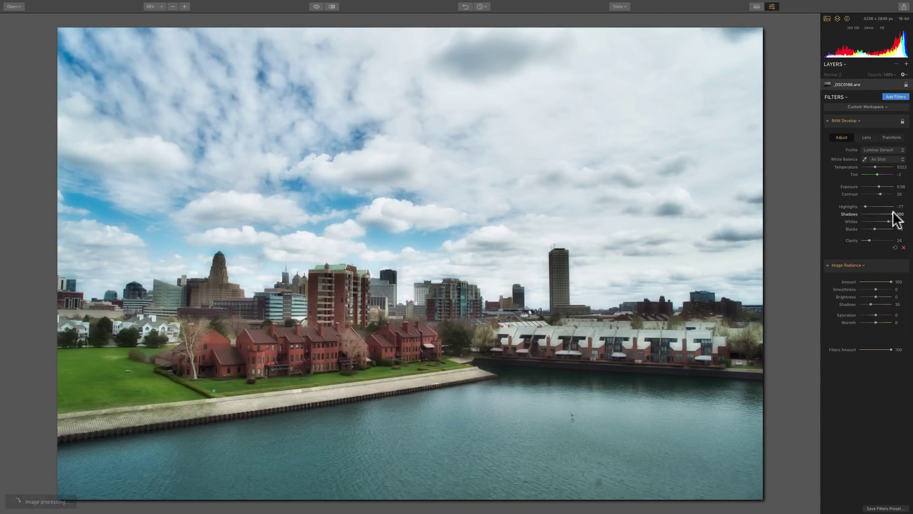
{"action": "mouse_move", "coordinate": [892, 214]}
{"action": "left_mouse_down"}
{"action": "mouse_move", "coordinate": [872, 214]}
{"action": "mouse_move", "coordinate": [905, 212]}
{"action": "left_mouse_up"}
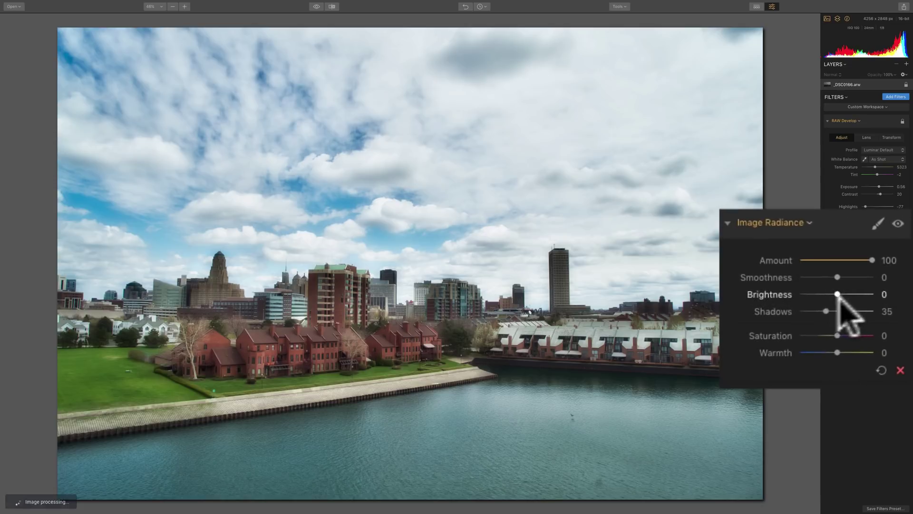
{"action": "left_click_drag", "start_coordinate": [870, 303], "coordinate": [832, 311]}
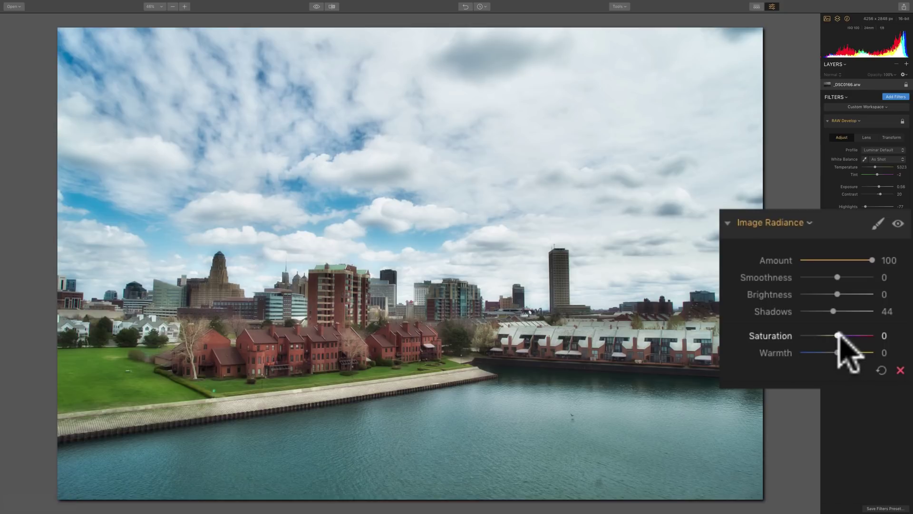
{"action": "left_click_drag", "start_coordinate": [835, 335], "coordinate": [866, 337]}
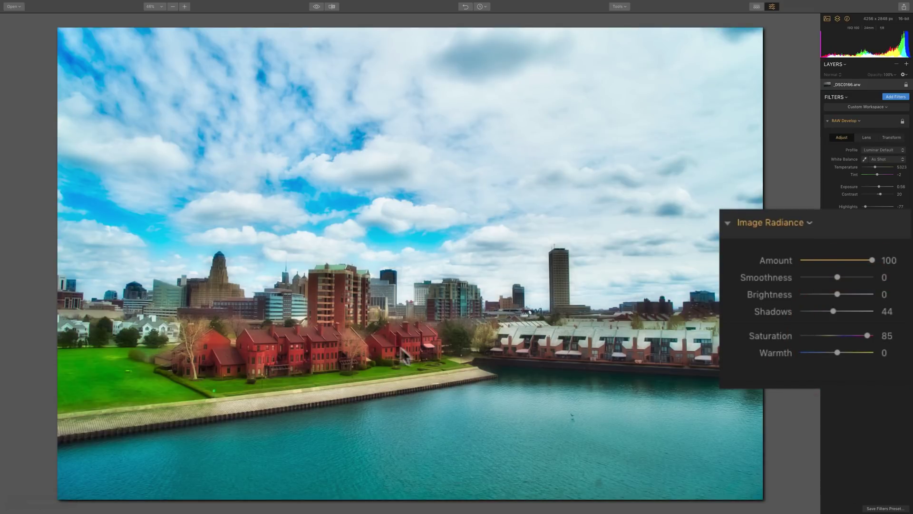
{"action": "mouse_move", "coordinate": [865, 334]}
{"action": "left_mouse_down"}
{"action": "mouse_move", "coordinate": [825, 336]}
{"action": "mouse_move", "coordinate": [868, 337]}
{"action": "left_mouse_up"}
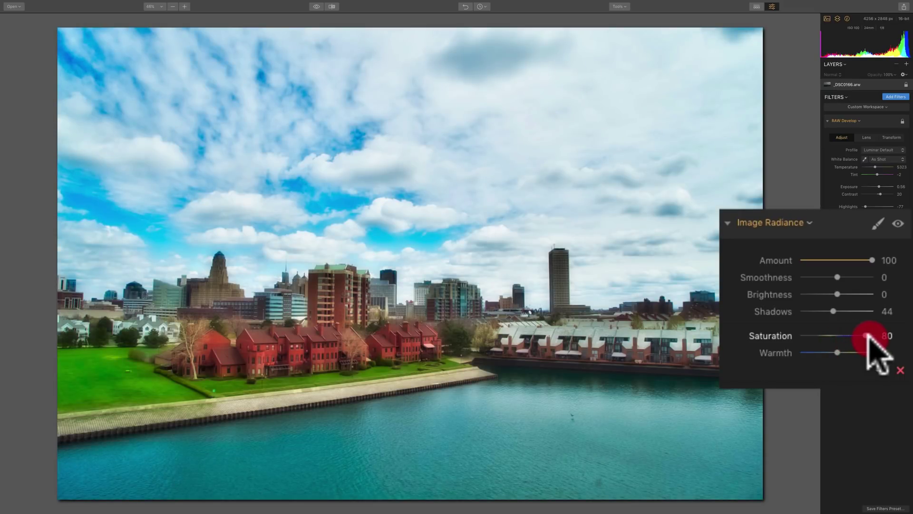
{"action": "left_click_drag", "start_coordinate": [866, 336], "coordinate": [803, 335]}
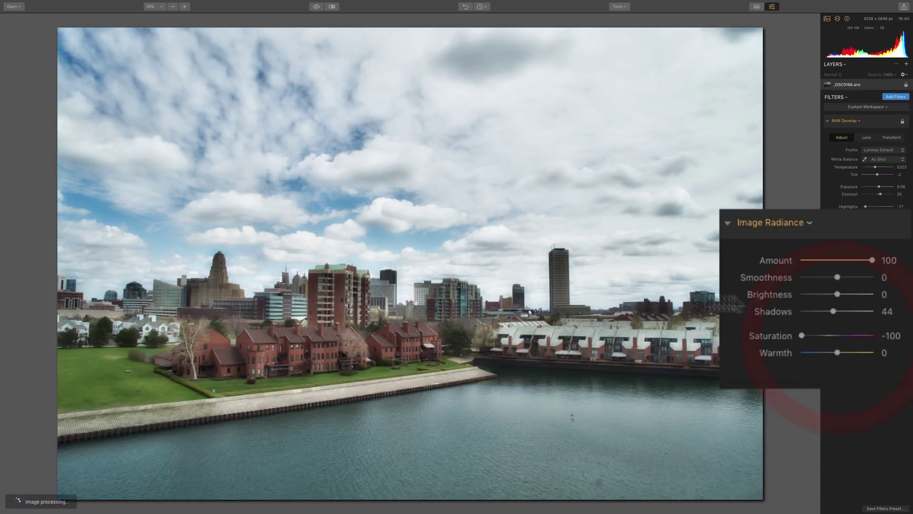
{"action": "double_click", "coordinate": [759, 337]}
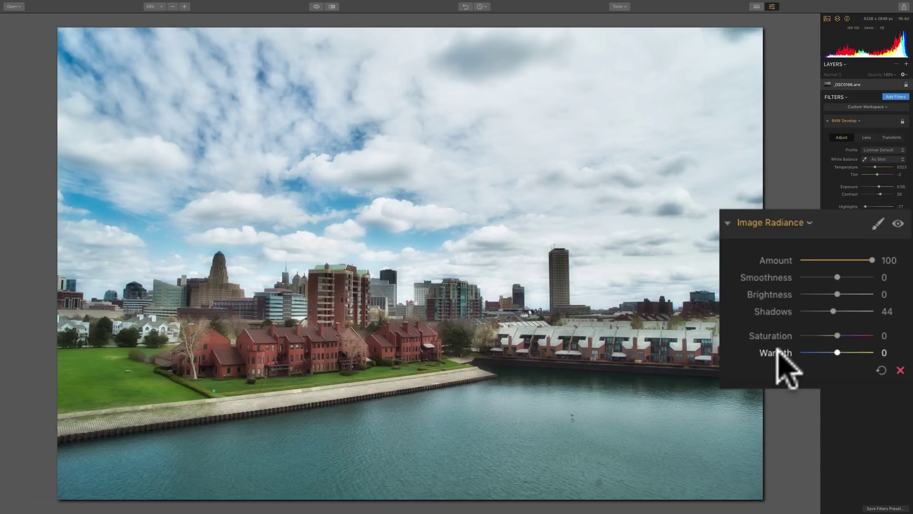
Try warmer and cooler tones, leaving Image Radiance Warmth at -20
{"action": "mouse_move", "coordinate": [837, 352]}
{"action": "left_mouse_down"}
{"action": "mouse_move", "coordinate": [854, 351]}
{"action": "mouse_move", "coordinate": [812, 349]}
{"action": "mouse_move", "coordinate": [866, 350]}
{"action": "mouse_move", "coordinate": [820, 351]}
{"action": "mouse_move", "coordinate": [844, 351]}
{"action": "mouse_move", "coordinate": [830, 351]}
{"action": "left_mouse_up"}
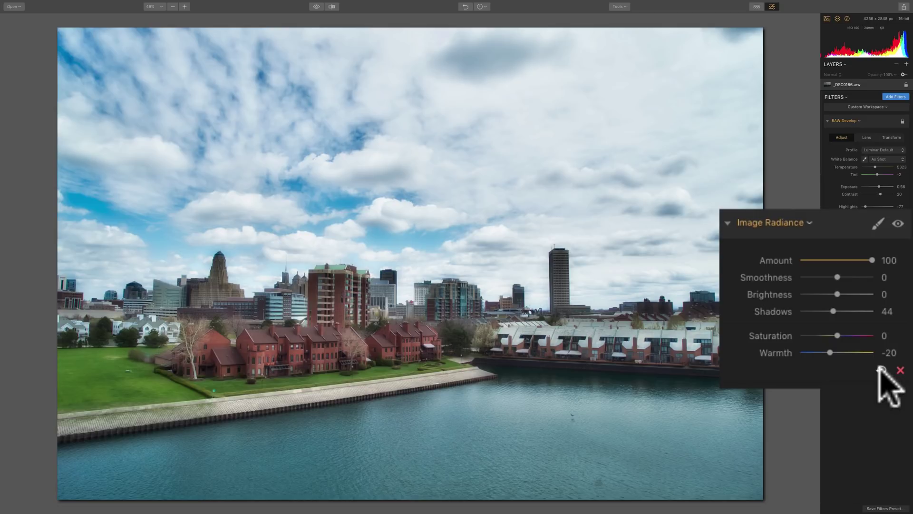
Clear every Image Radiance slider to zero, then dial Amount to 67 and Smoothness to 48
{"action": "left_click", "coordinate": [880, 369]}
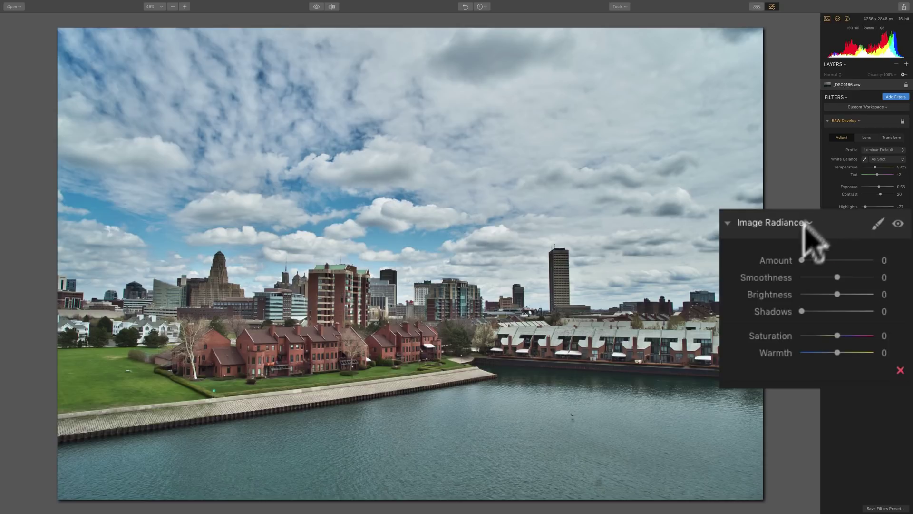
{"action": "left_click_drag", "start_coordinate": [803, 260], "coordinate": [833, 258]}
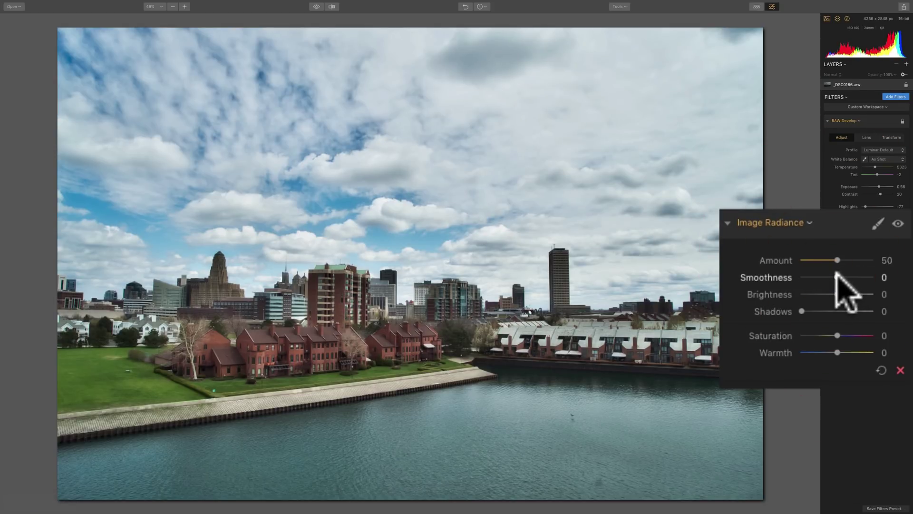
{"action": "mouse_move", "coordinate": [836, 275]}
{"action": "left_mouse_down"}
{"action": "mouse_move", "coordinate": [821, 278]}
{"action": "mouse_move", "coordinate": [853, 277]}
{"action": "left_mouse_up"}
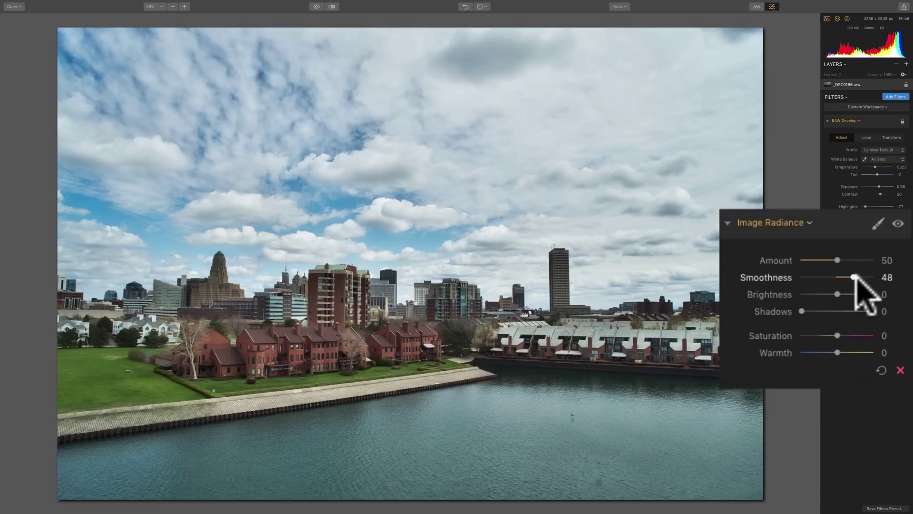
{"action": "left_click_drag", "start_coordinate": [837, 260], "coordinate": [849, 258]}
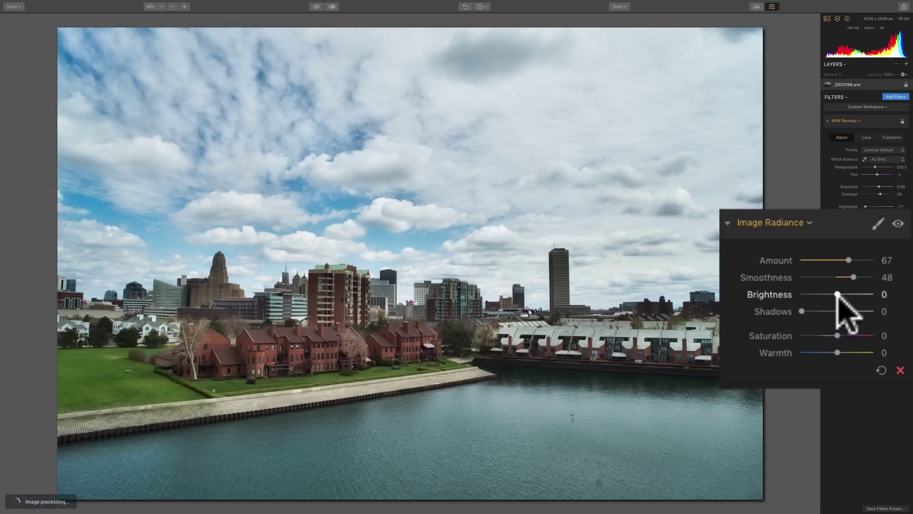
Add Brightness -27, Shadows 35, Saturation 18 and Warmth 20 to the Image Radiance filter
{"action": "mouse_move", "coordinate": [837, 293]}
{"action": "left_mouse_down"}
{"action": "mouse_move", "coordinate": [848, 294]}
{"action": "mouse_move", "coordinate": [827, 294]}
{"action": "left_mouse_up"}
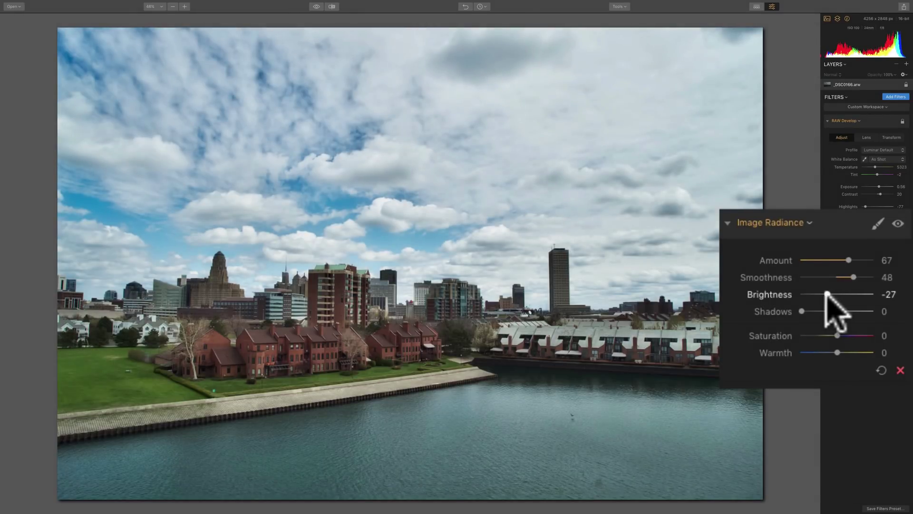
{"action": "left_click_drag", "start_coordinate": [808, 311], "coordinate": [843, 352]}
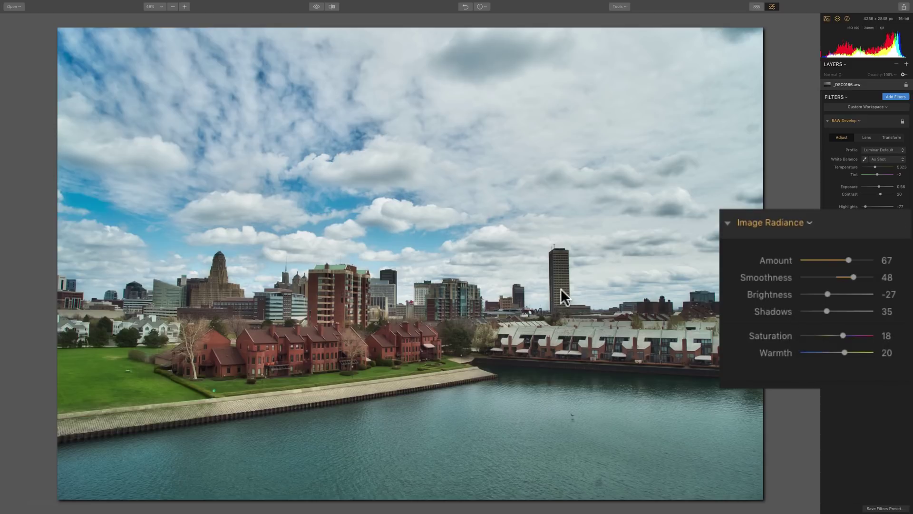
{"action": "mouse_move", "coordinate": [893, 228]}
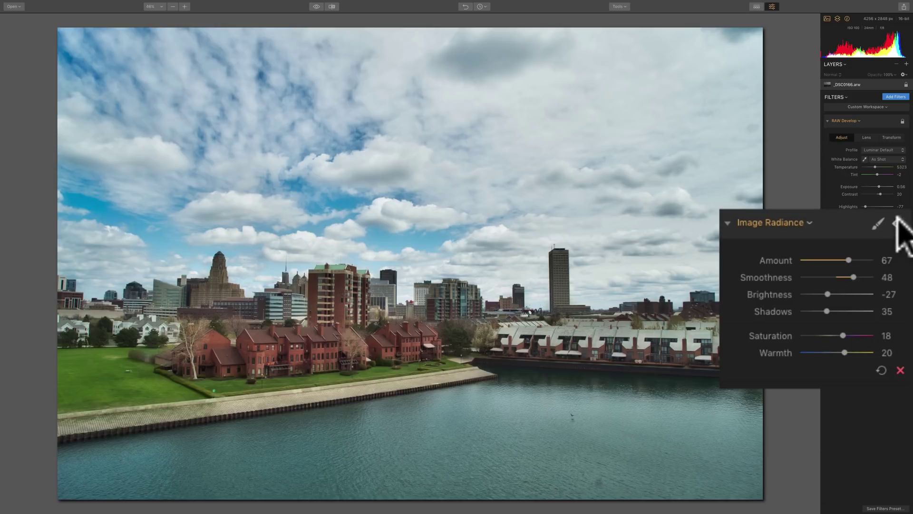
{"action": "left_click", "coordinate": [896, 223]}
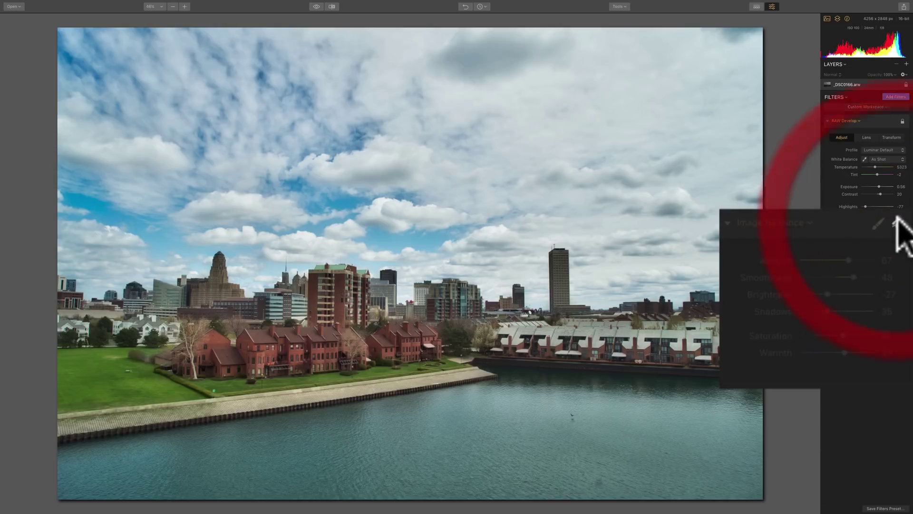
{"action": "left_click", "coordinate": [896, 224]}
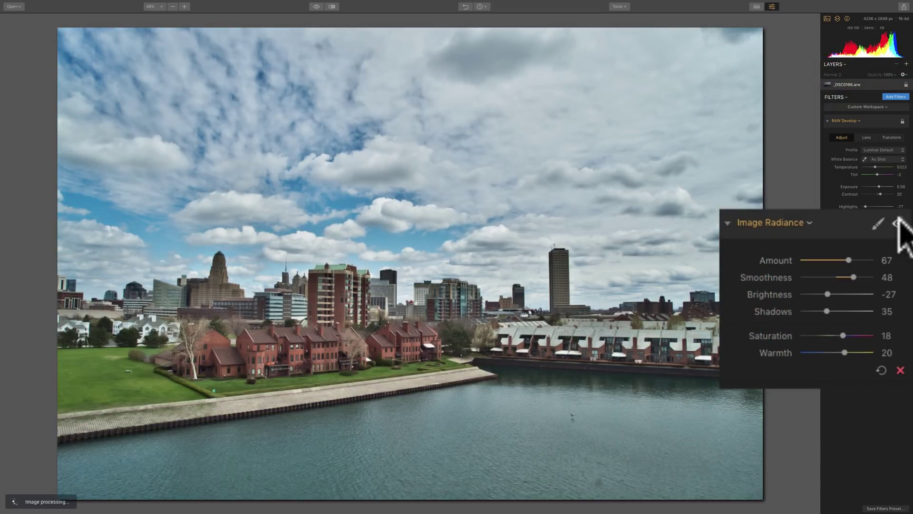
{"action": "left_click", "coordinate": [897, 223]}
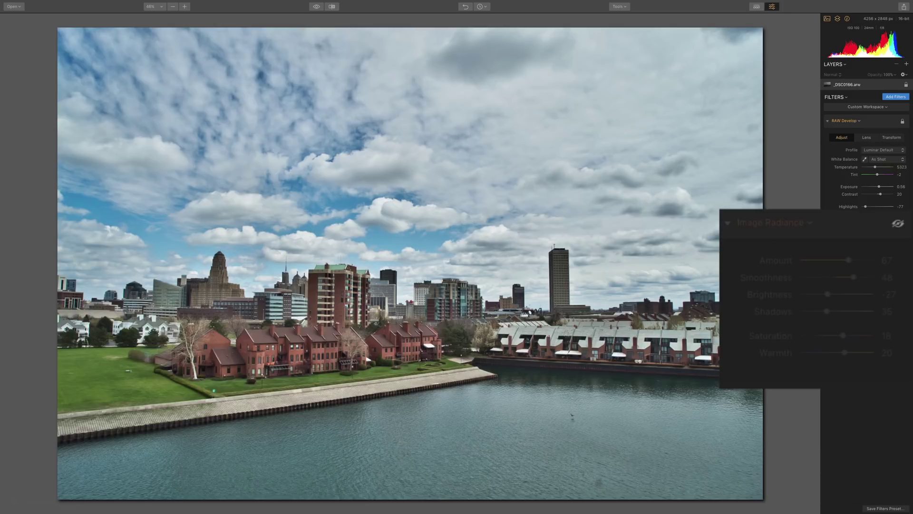
{"action": "left_click", "coordinate": [897, 222]}
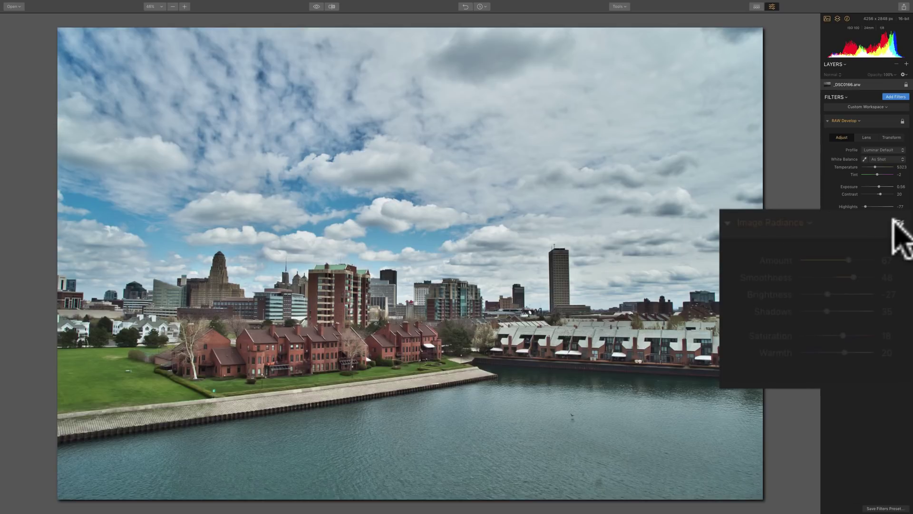
{"action": "left_click", "coordinate": [894, 221]}
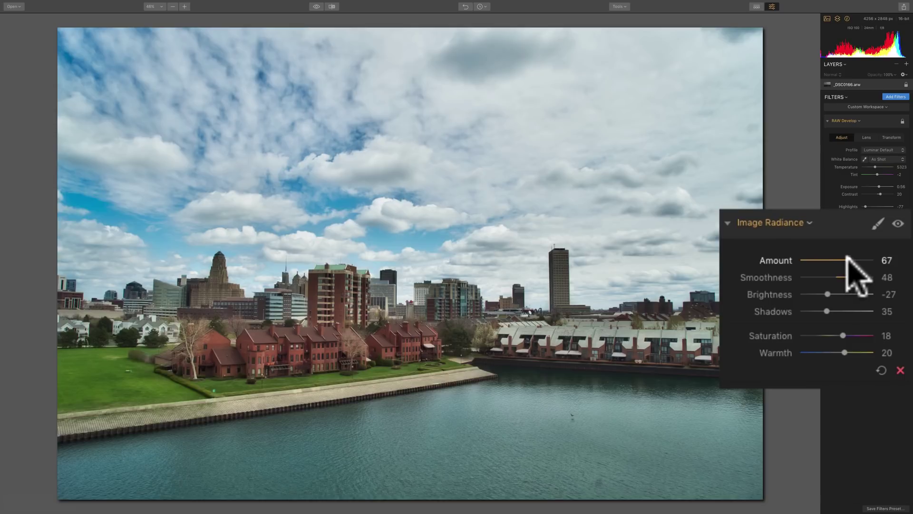
Push Image Radiance Amount briefly to 76, then settle it at 73
{"action": "left_click_drag", "start_coordinate": [847, 257], "coordinate": [852, 264]}
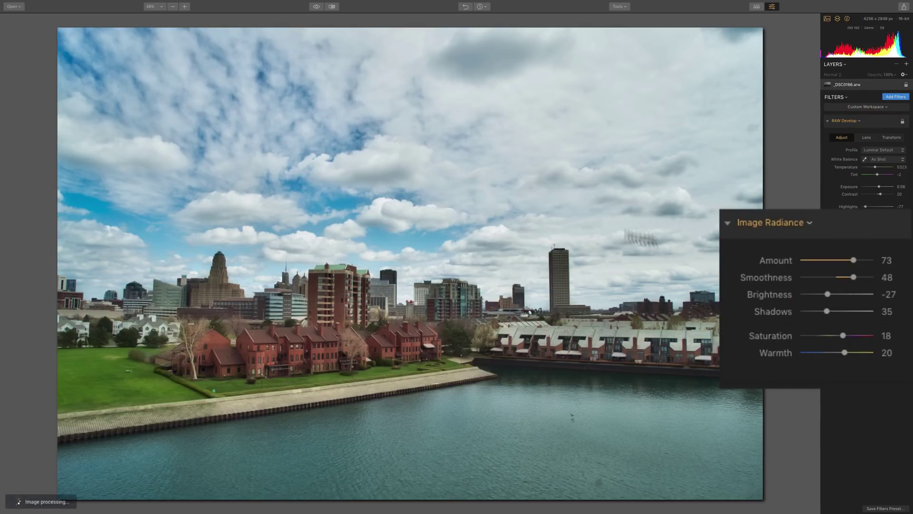